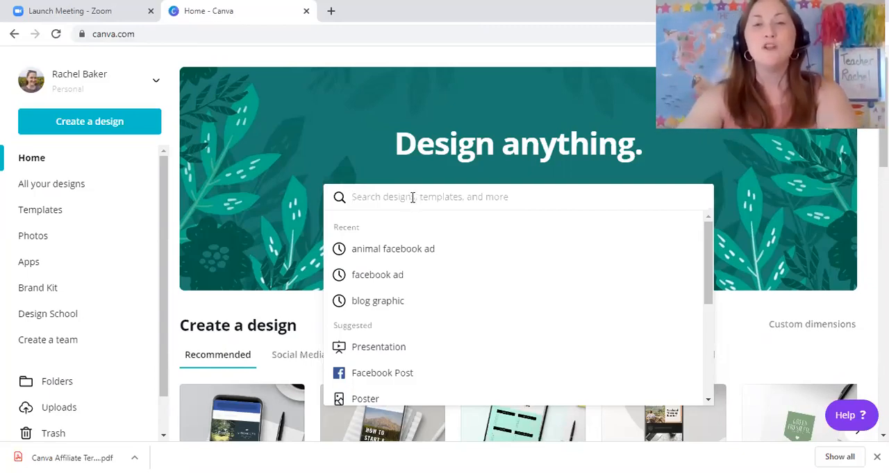
{"action": "left_click", "coordinate": [379, 55]}
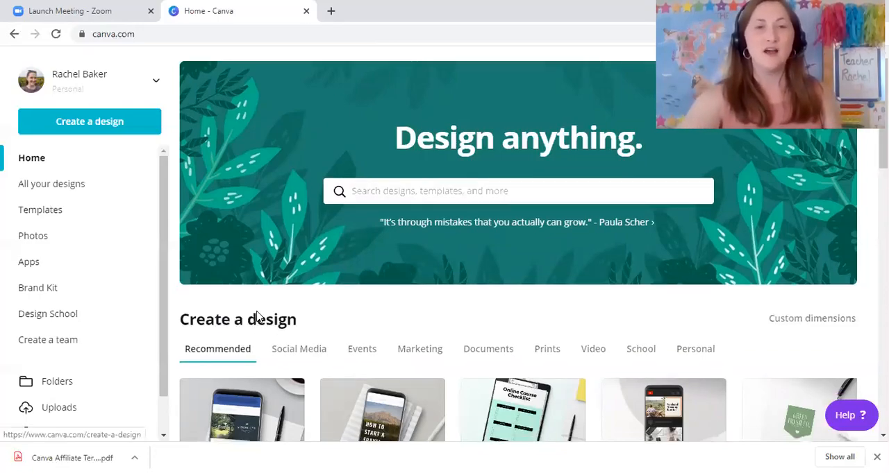
{"action": "scroll", "coordinate": [242, 319], "scroll_direction": "down", "scroll_amount": 2}
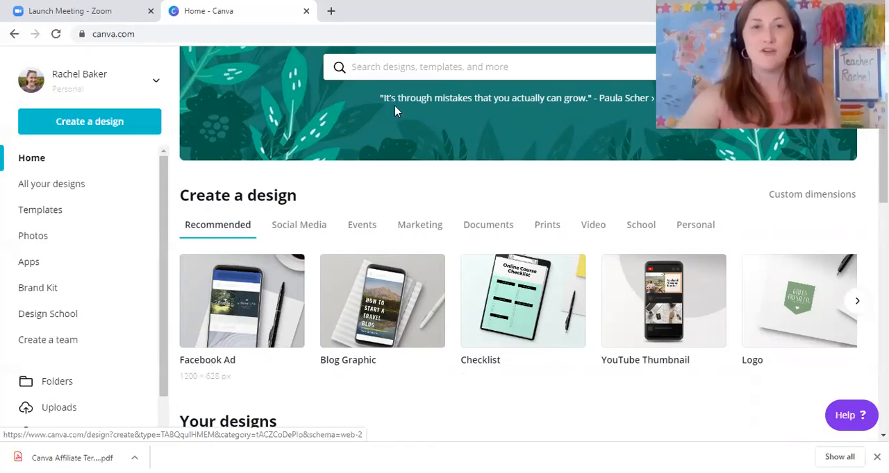
{"action": "scroll", "coordinate": [387, 158], "scroll_direction": "up", "scroll_amount": 2}
Search the design types for "face" and open the Facebook Ad templates
{"action": "left_click", "coordinate": [401, 199]}
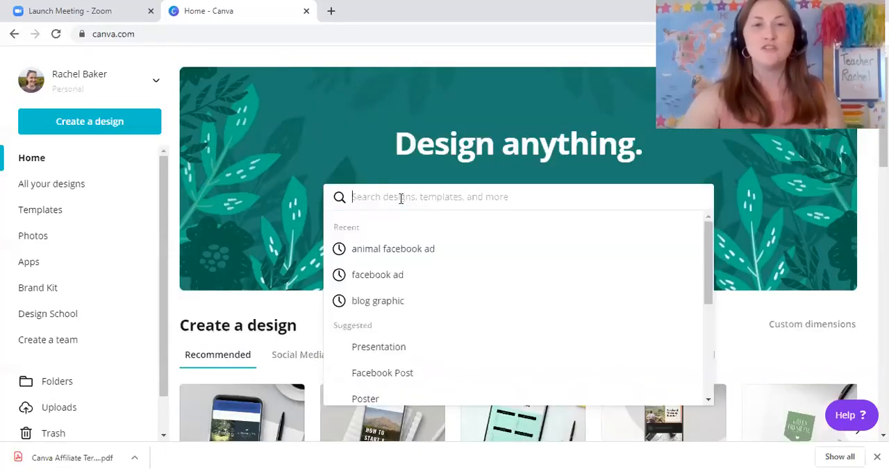
{"action": "type", "text": "face"}
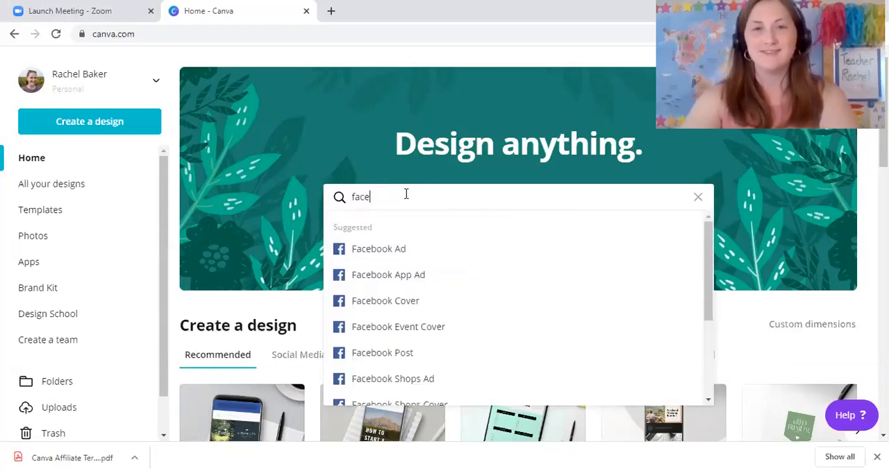
{"action": "left_click", "coordinate": [400, 251]}
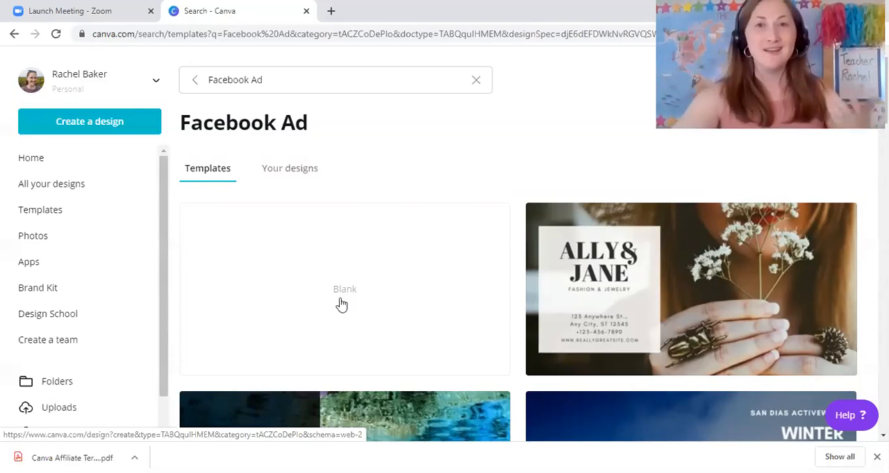
Browse the Facebook Ad templates and open The Bijou Pizza Place template for editing
{"action": "scroll", "coordinate": [465, 323], "scroll_direction": "down", "scroll_amount": 1}
{"action": "scroll", "coordinate": [467, 326], "scroll_direction": "down", "scroll_amount": 1}
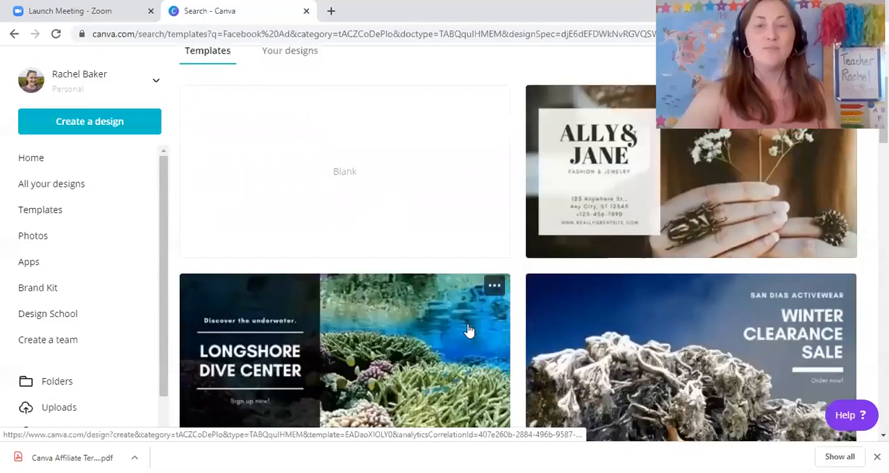
{"action": "scroll", "coordinate": [469, 336], "scroll_direction": "down", "scroll_amount": 3}
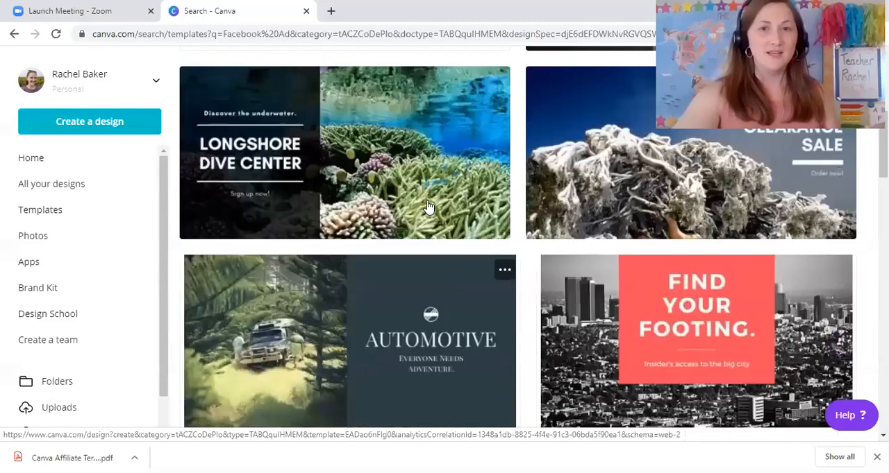
{"action": "scroll", "coordinate": [539, 349], "scroll_direction": "down", "scroll_amount": 2}
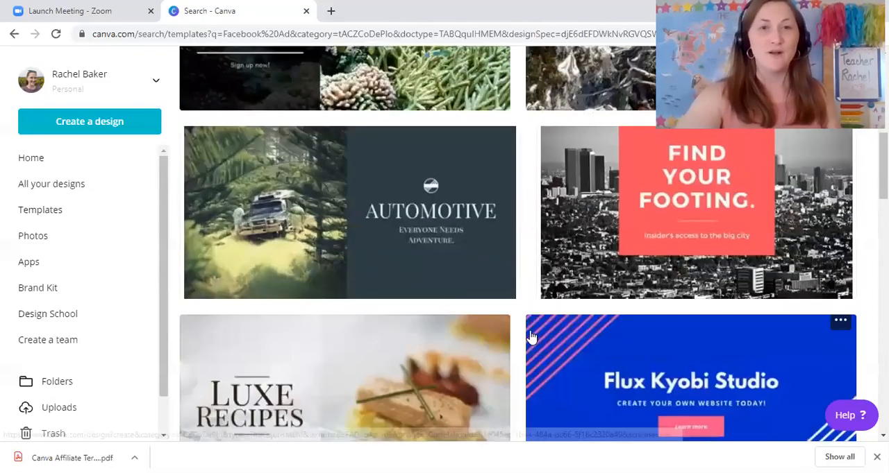
{"action": "scroll", "coordinate": [509, 331], "scroll_direction": "down", "scroll_amount": 3}
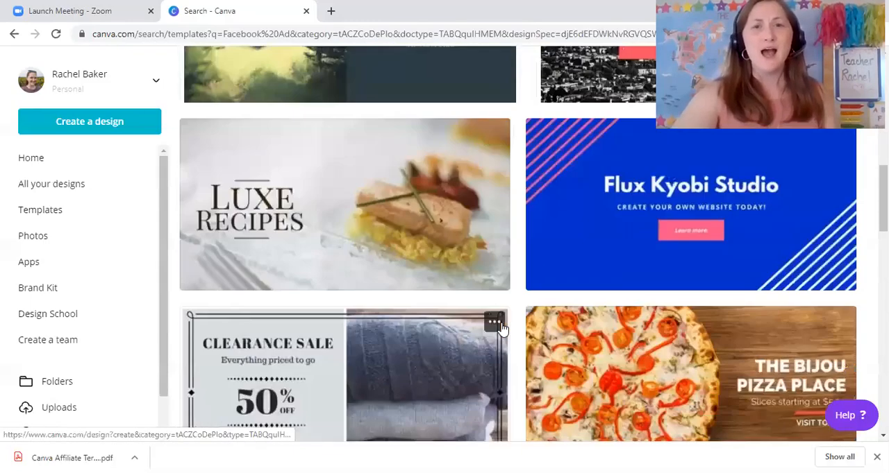
{"action": "scroll", "coordinate": [501, 326], "scroll_direction": "down", "scroll_amount": 2}
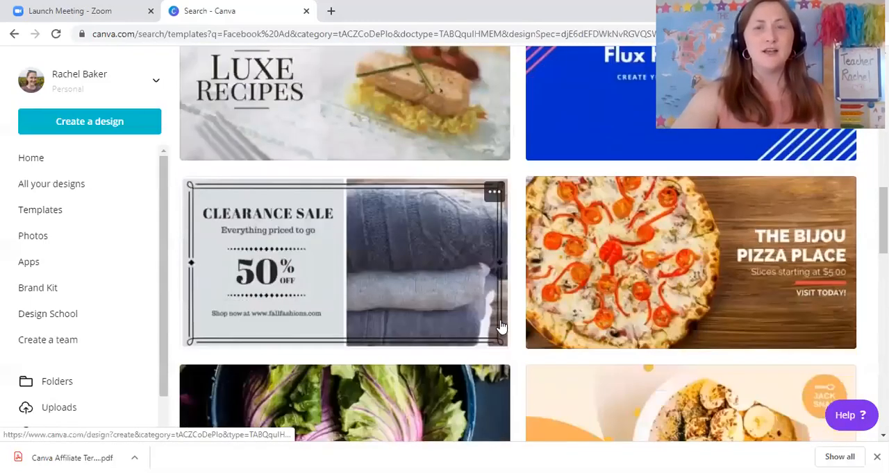
{"action": "left_click", "coordinate": [599, 268]}
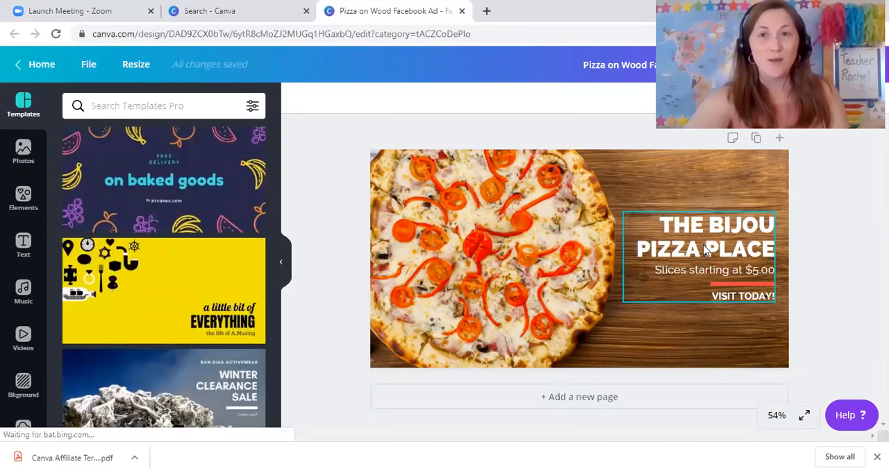
Delete the entire text group with the "THE BIJOU PIZZA PLACE" heading from the ad
{"action": "left_click", "coordinate": [705, 250]}
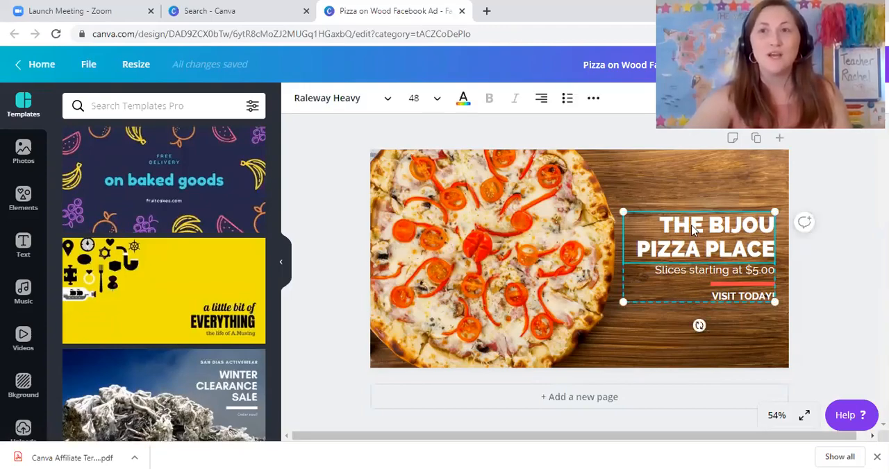
{"action": "key", "text": "Delete"}
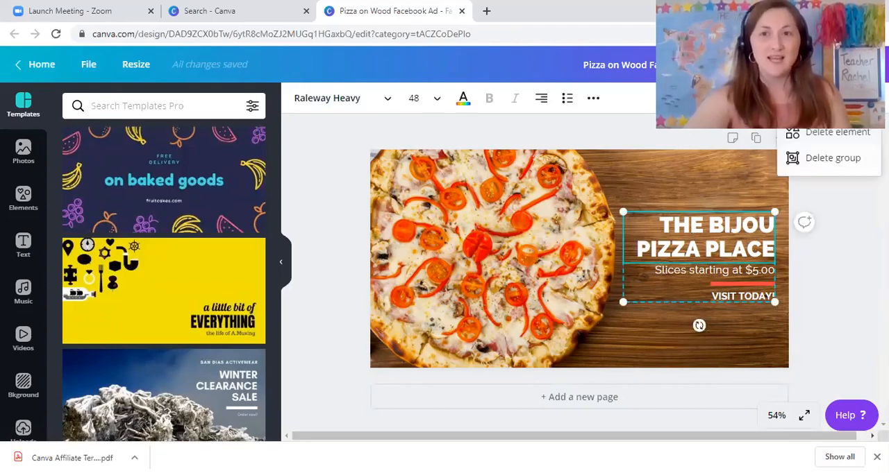
{"action": "left_click", "coordinate": [859, 164]}
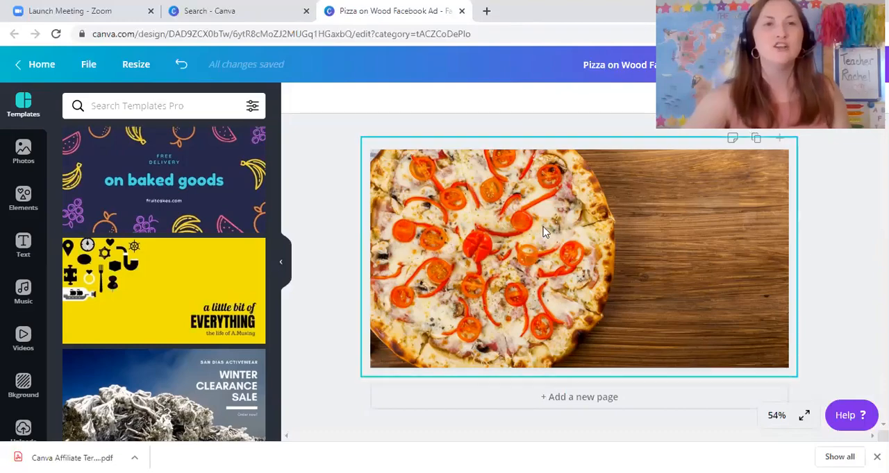
Search the photo library for "fruit" and add the photo of mixed fruit beside a blank white area to the ad
{"action": "left_click", "coordinate": [24, 164]}
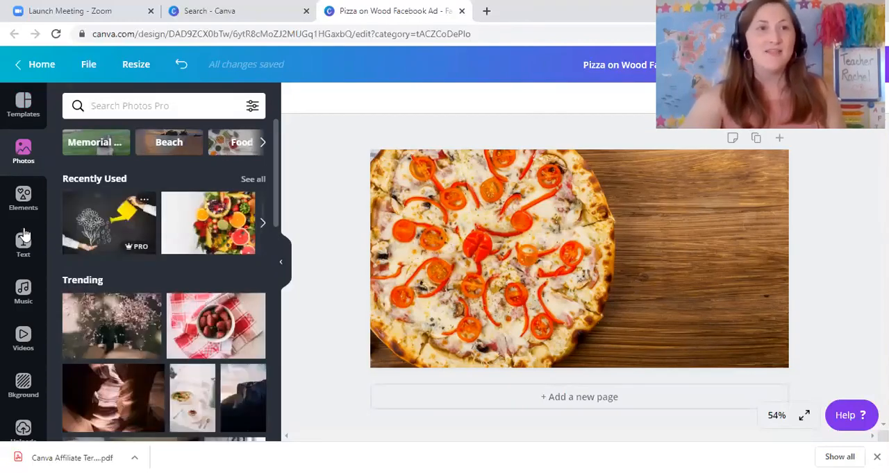
{"action": "left_click", "coordinate": [23, 197]}
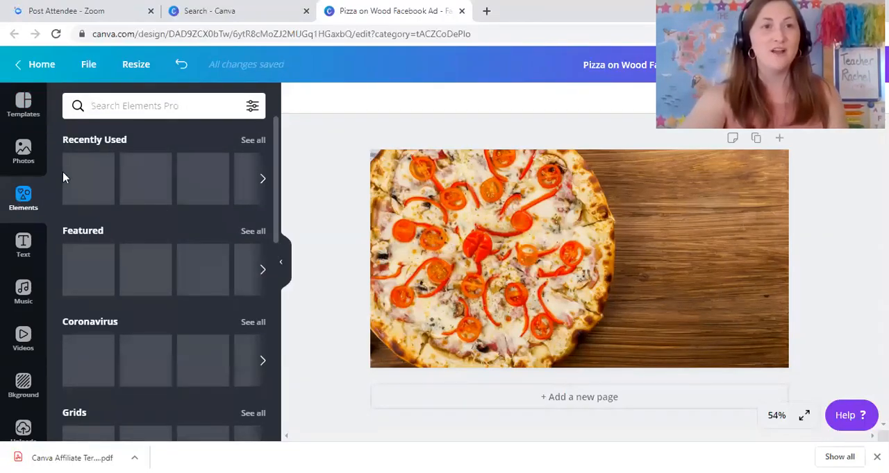
{"action": "left_click", "coordinate": [23, 149]}
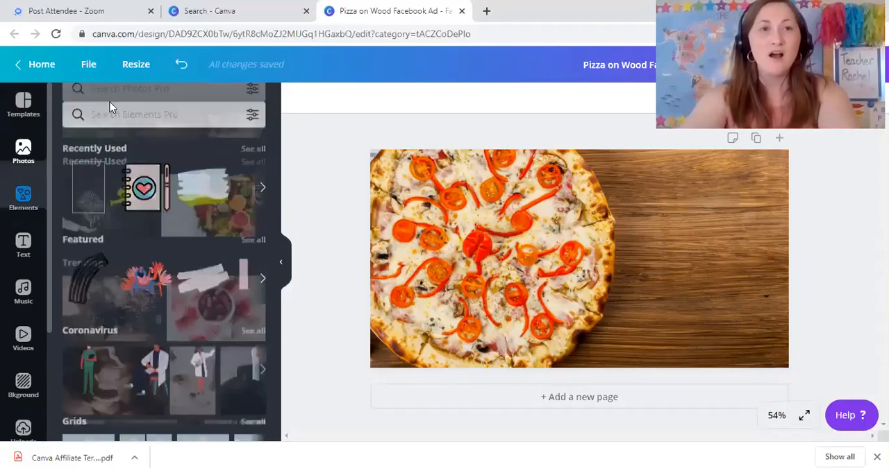
{"action": "left_click", "coordinate": [107, 106]}
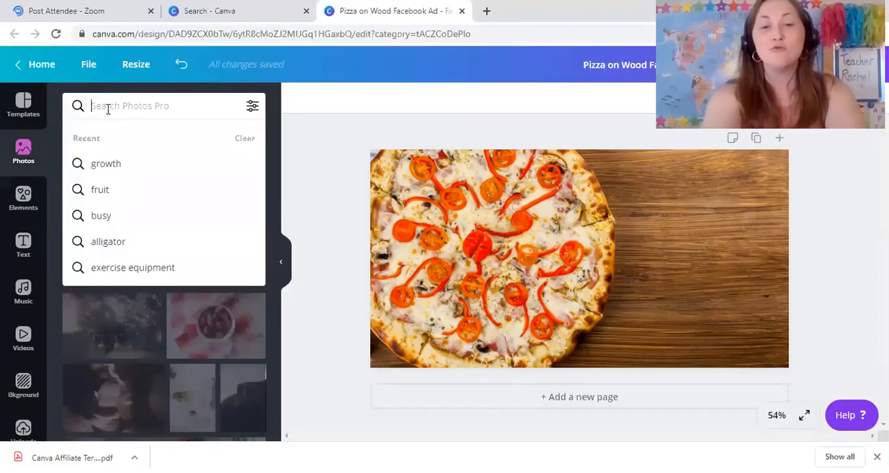
{"action": "type", "text": "fruit"}
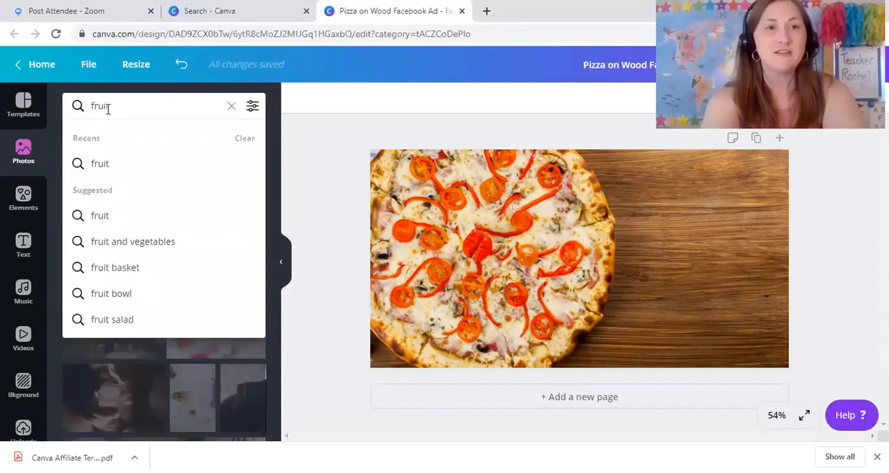
{"action": "key", "text": "Return"}
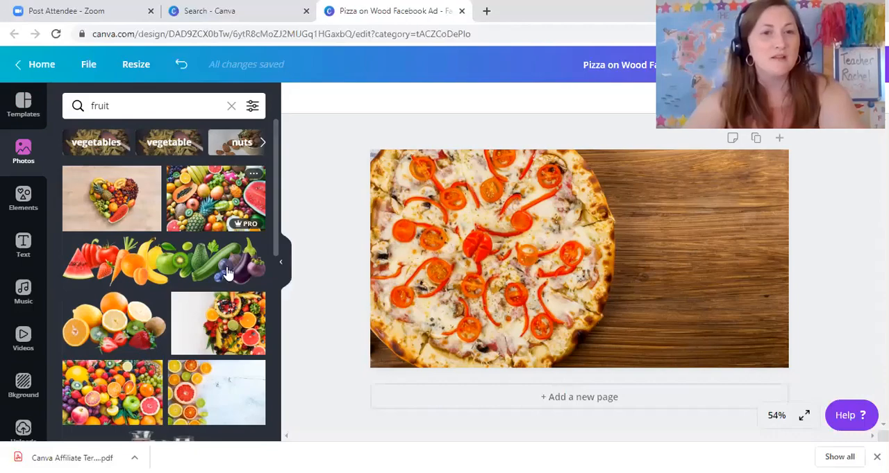
{"action": "left_click", "coordinate": [215, 318]}
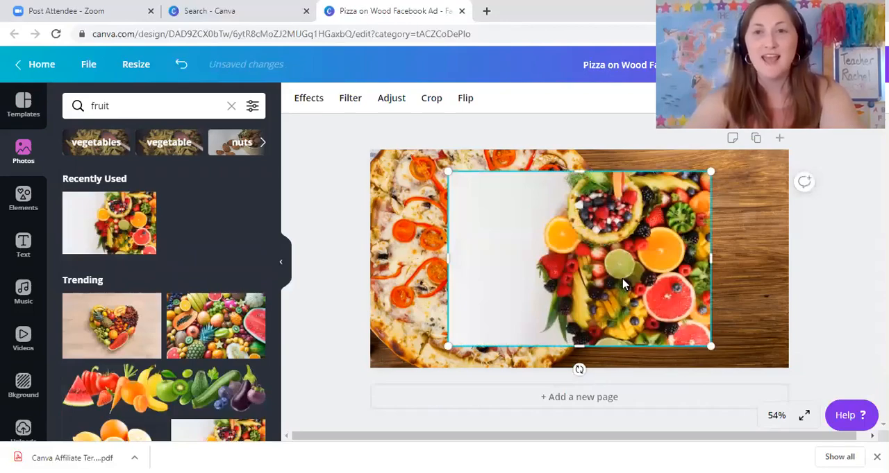
Move the fruit photo into the ad's upper-right corner and crop away the blank white area on its left
{"action": "left_click_drag", "start_coordinate": [661, 259], "coordinate": [703, 251]}
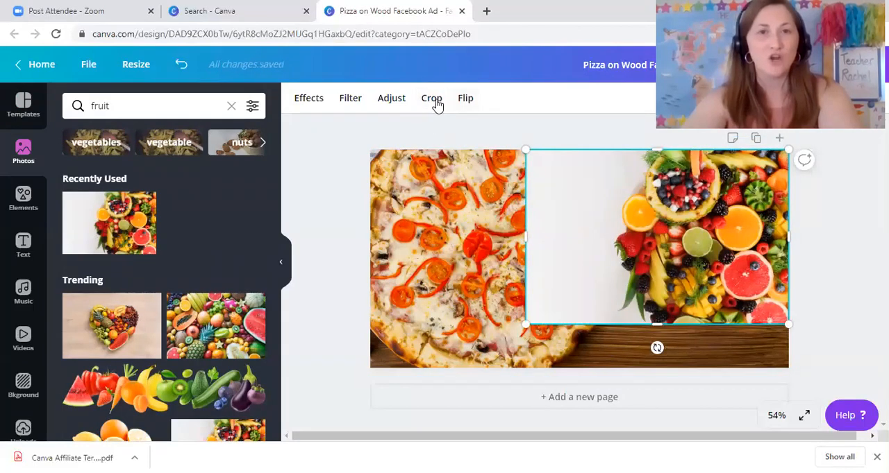
{"action": "left_click", "coordinate": [431, 100]}
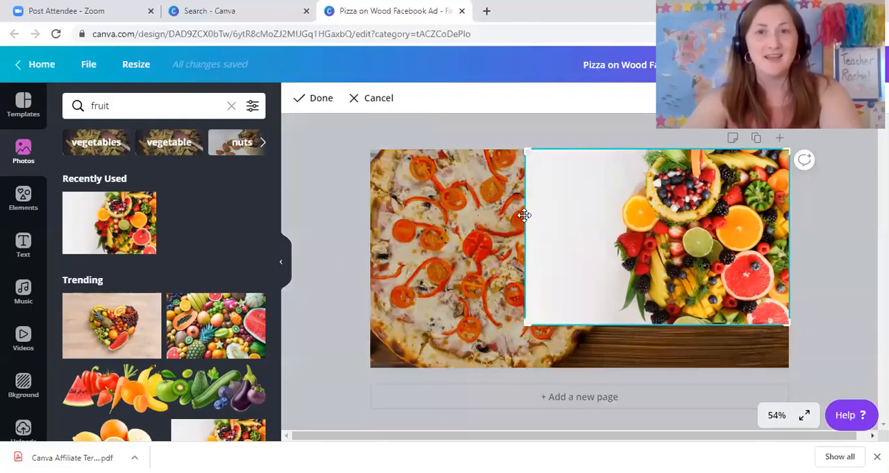
{"action": "left_click_drag", "start_coordinate": [524, 150], "coordinate": [564, 151]}
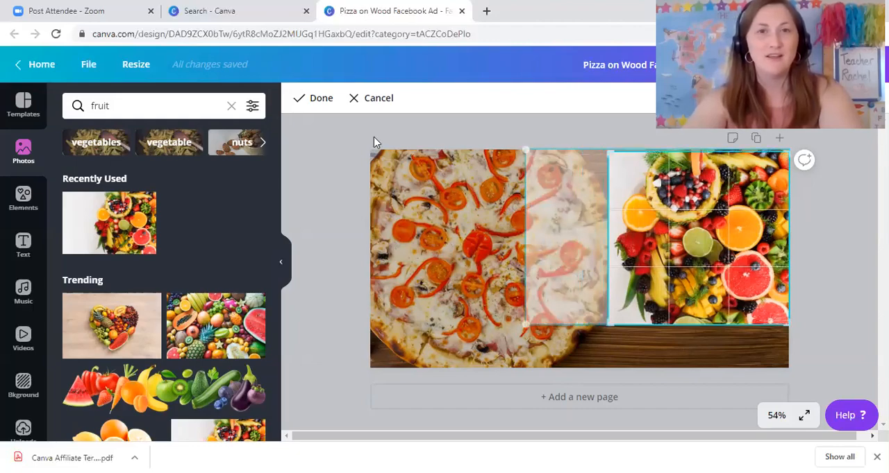
{"action": "left_click", "coordinate": [320, 99]}
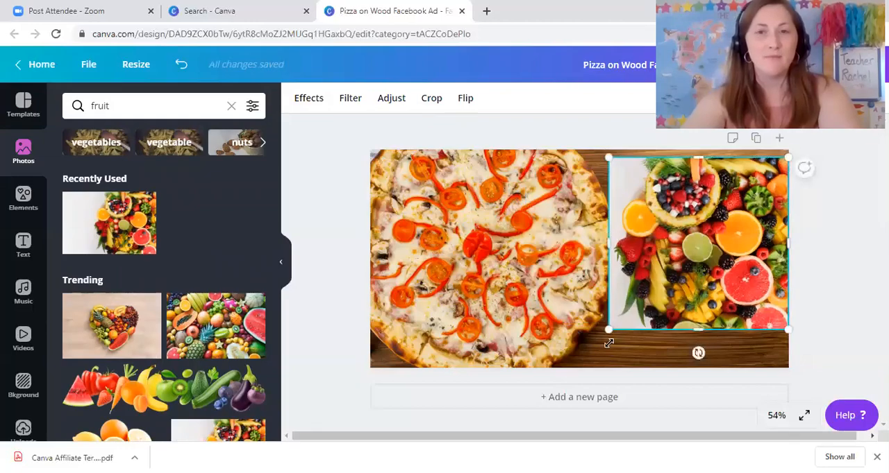
Enlarge and reposition the cropped fruit photo so it covers the full height of the ad's right side
{"action": "left_click_drag", "start_coordinate": [608, 343], "coordinate": [591, 401]}
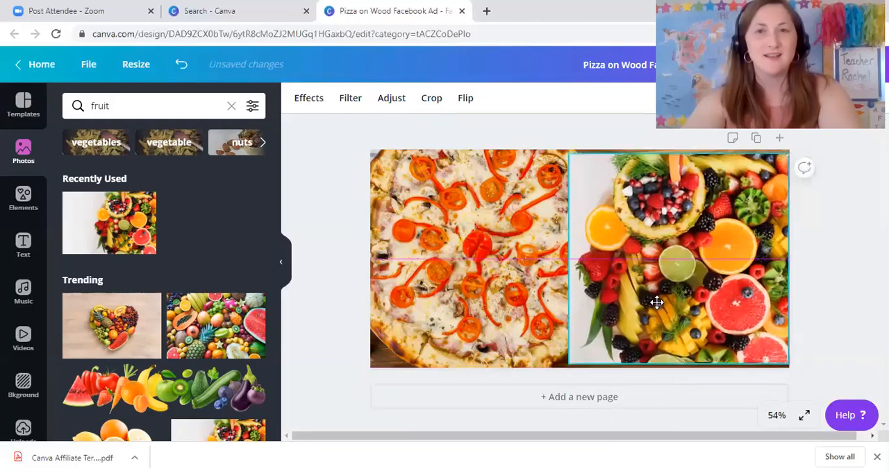
{"action": "left_click_drag", "start_coordinate": [656, 302], "coordinate": [656, 293]}
{"action": "left_click_drag", "start_coordinate": [570, 357], "coordinate": [571, 377]}
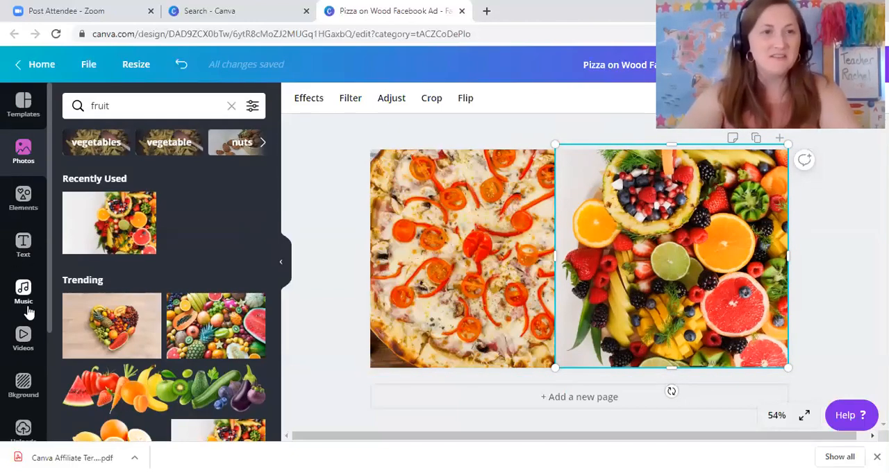
Add the thick orange brush-stroke line from the Lines collection of elements to the ad
{"action": "left_click", "coordinate": [24, 203]}
{"action": "scroll", "coordinate": [158, 274], "scroll_direction": "down", "scroll_amount": 3}
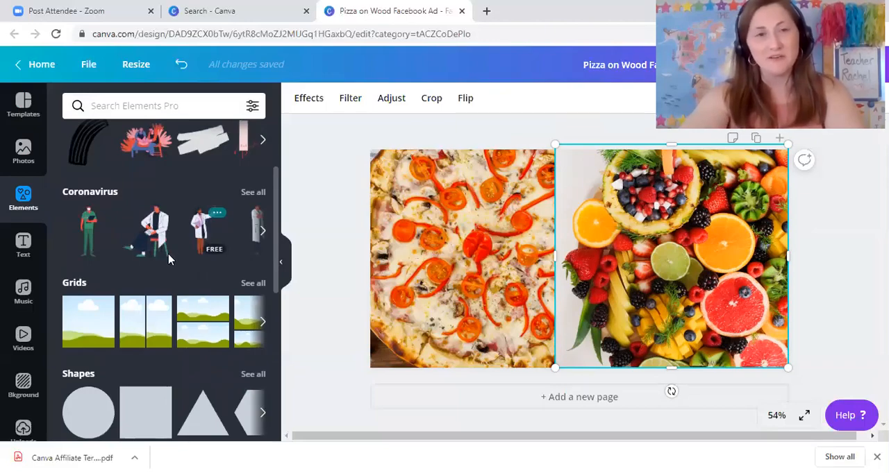
{"action": "scroll", "coordinate": [167, 257], "scroll_direction": "down", "scroll_amount": 1}
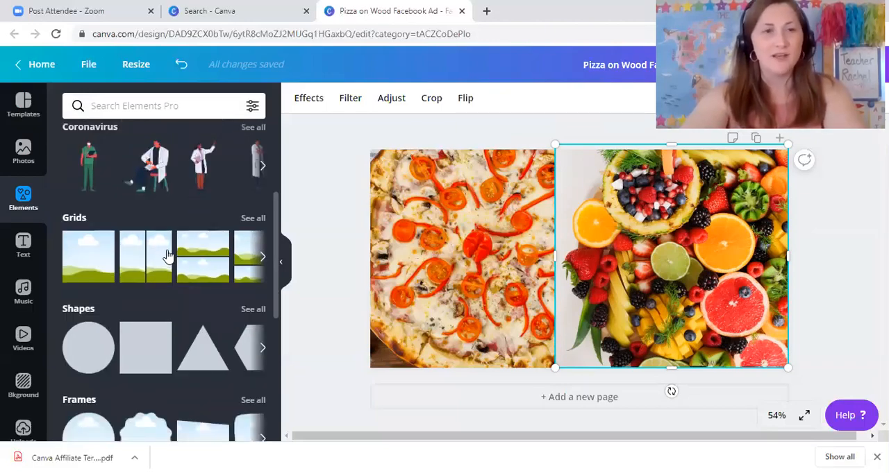
{"action": "scroll", "coordinate": [166, 255], "scroll_direction": "down", "scroll_amount": 3}
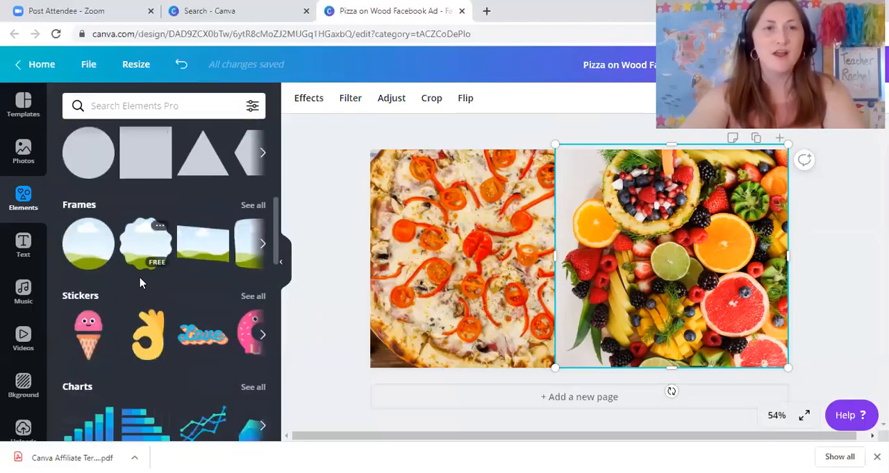
{"action": "scroll", "coordinate": [158, 340], "scroll_direction": "down", "scroll_amount": 2}
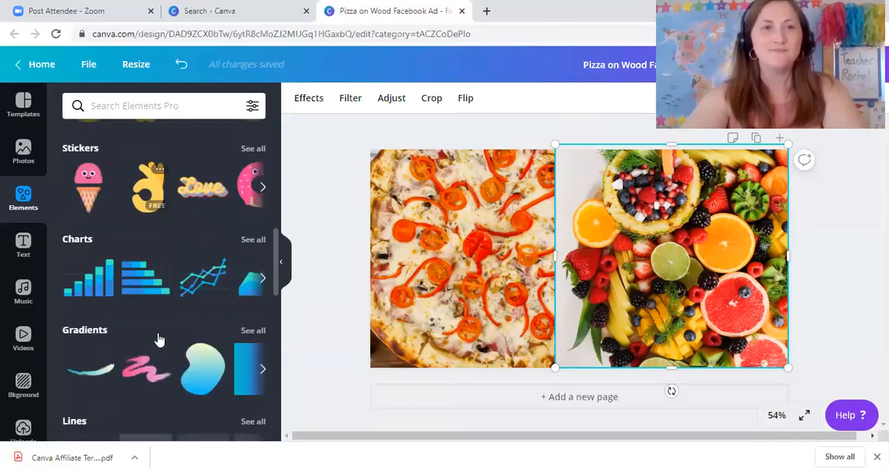
{"action": "scroll", "coordinate": [156, 341], "scroll_direction": "down", "scroll_amount": 2}
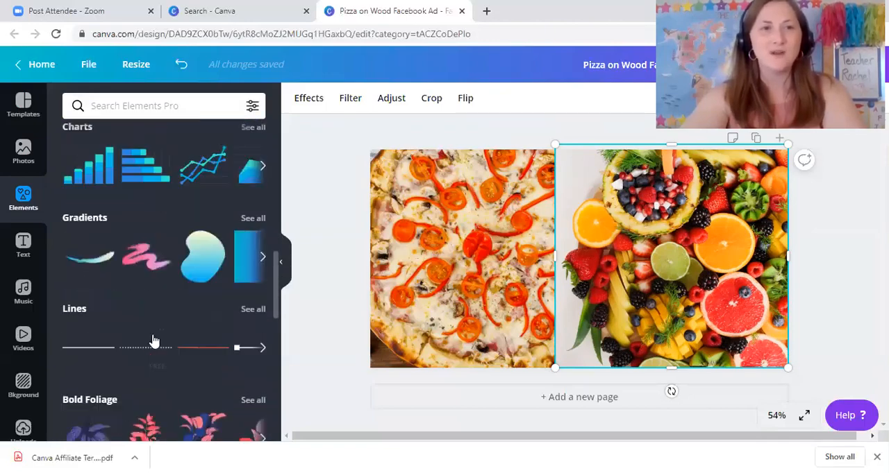
{"action": "left_click", "coordinate": [249, 309]}
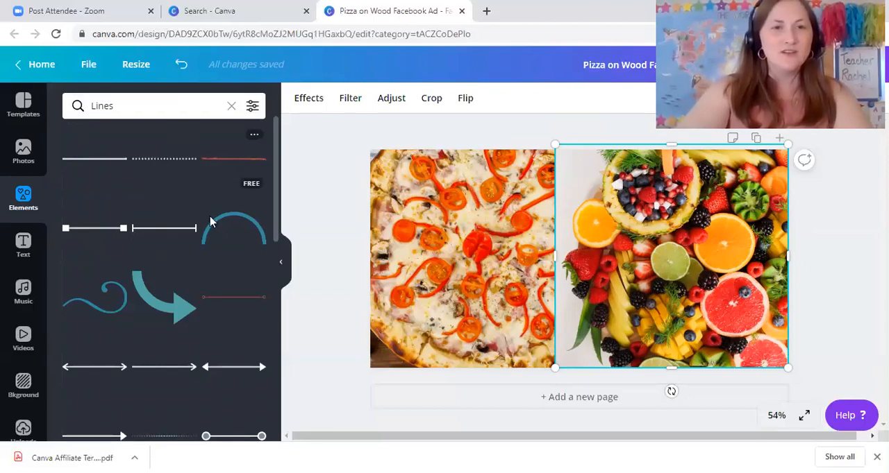
{"action": "scroll", "coordinate": [166, 288], "scroll_direction": "down", "scroll_amount": 2}
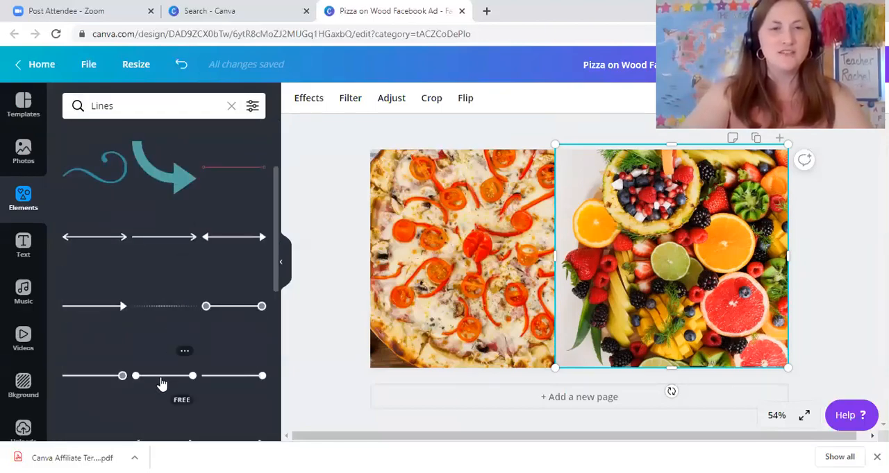
{"action": "scroll", "coordinate": [159, 379], "scroll_direction": "down", "scroll_amount": 2}
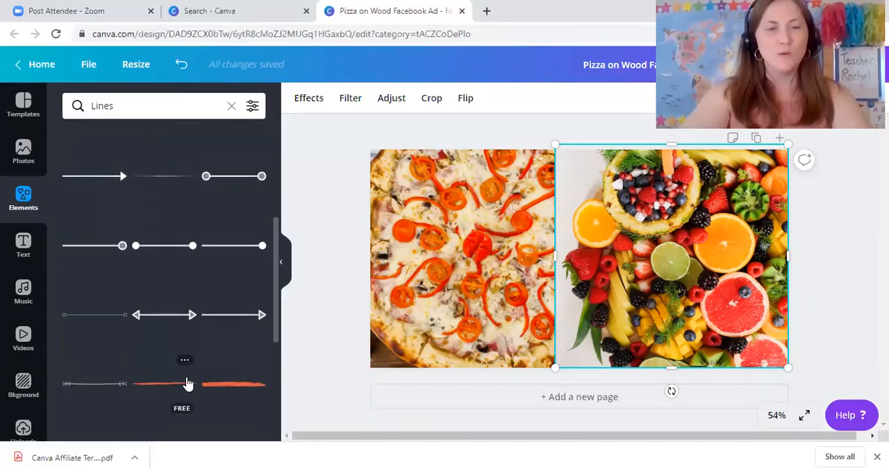
{"action": "left_click", "coordinate": [228, 385]}
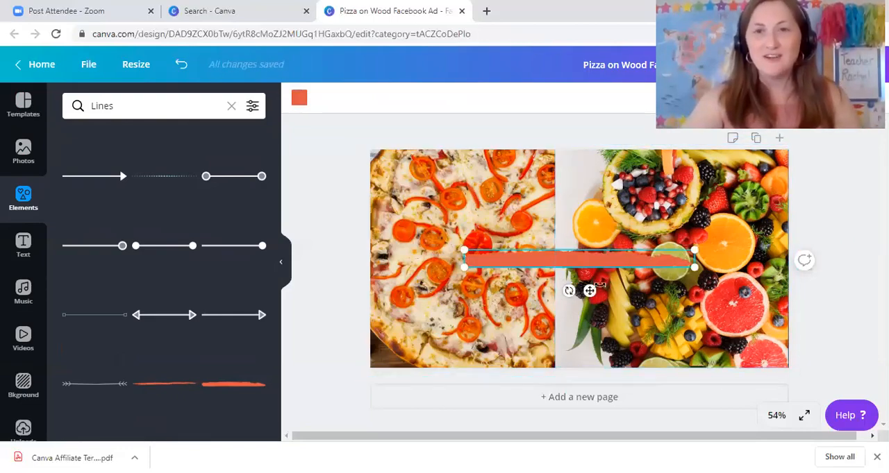
Rotate the orange brush-stroke line to vertical and centre it over the seam between the pizza and fruit photos
{"action": "left_click_drag", "start_coordinate": [568, 291], "coordinate": [639, 268]}
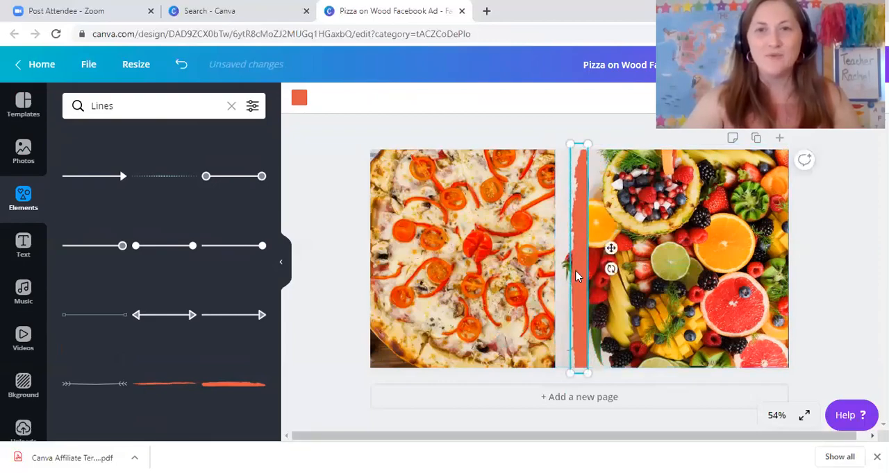
{"action": "left_click_drag", "start_coordinate": [576, 276], "coordinate": [559, 270]}
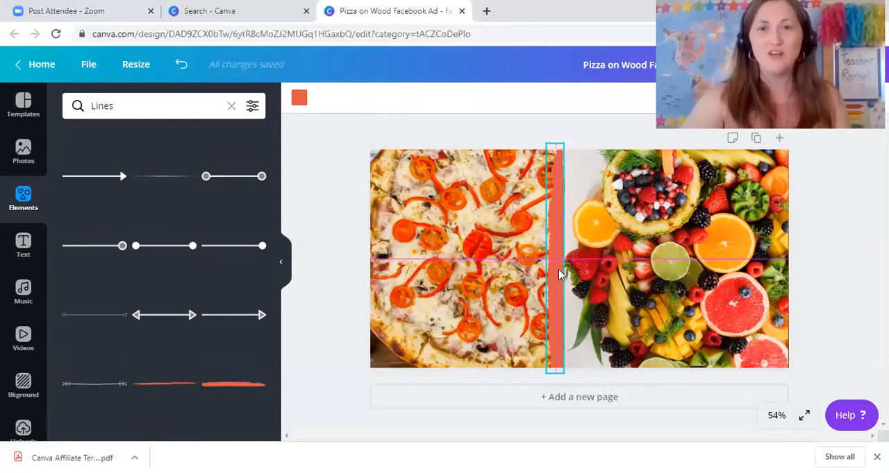
{"action": "left_click_drag", "start_coordinate": [561, 274], "coordinate": [559, 281]}
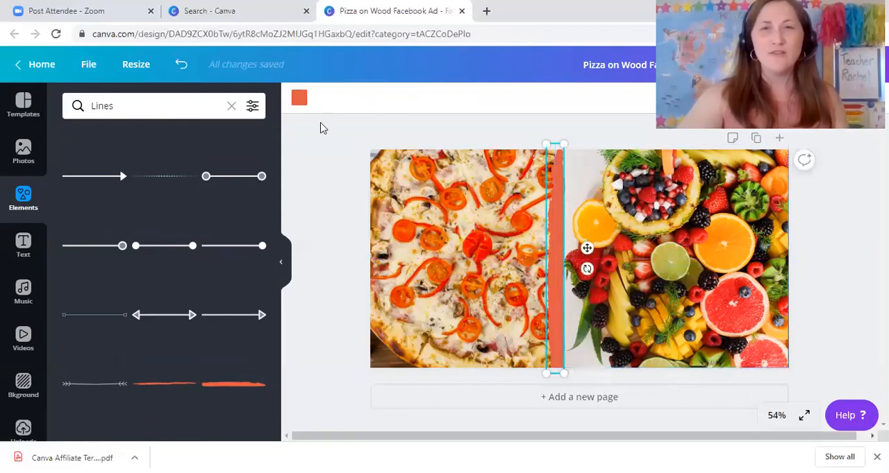
Recolor the vertical brush-stroke line with the dark green from the default colors
{"action": "left_click", "coordinate": [300, 101]}
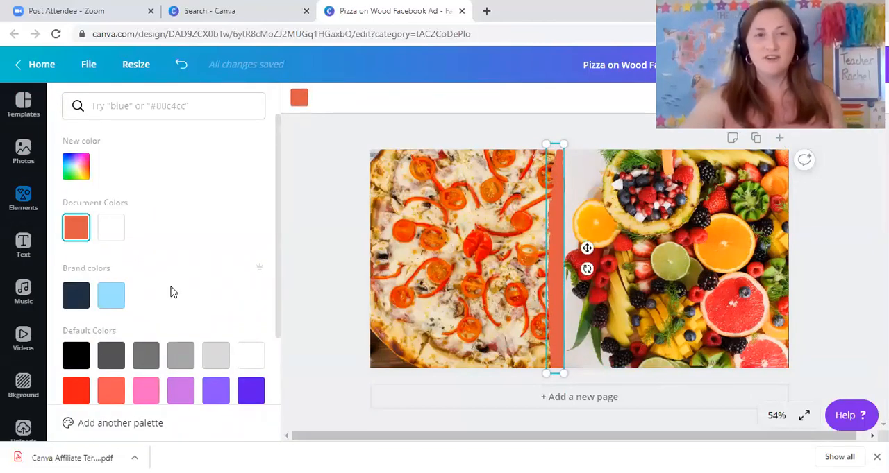
{"action": "scroll", "coordinate": [174, 290], "scroll_direction": "down", "scroll_amount": 2}
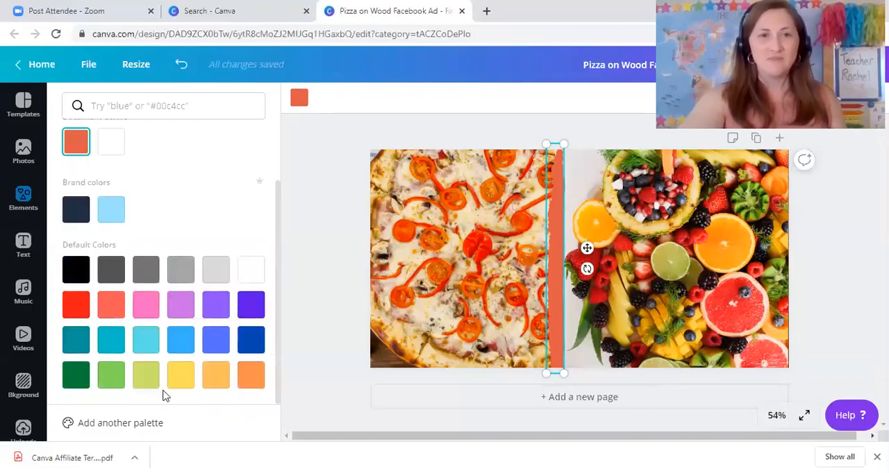
{"action": "left_click", "coordinate": [76, 378]}
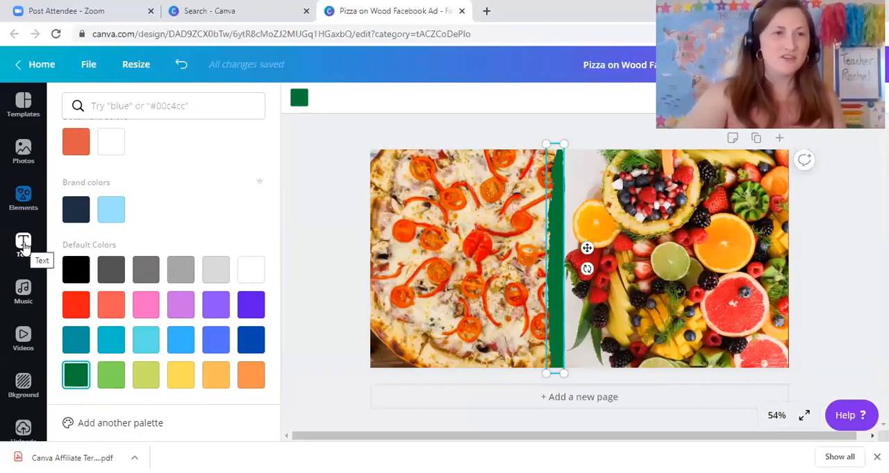
Add the sharp-cornered square outline from the Shapes collection to the ad and color it the same dark green as the divider line
{"action": "left_click", "coordinate": [25, 202]}
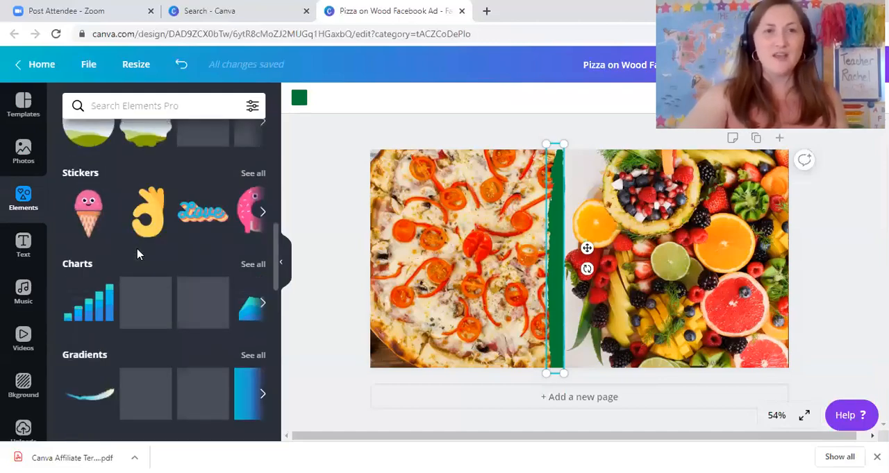
{"action": "scroll", "coordinate": [138, 255], "scroll_direction": "up", "scroll_amount": 5}
{"action": "scroll", "coordinate": [139, 261], "scroll_direction": "up", "scroll_amount": 3}
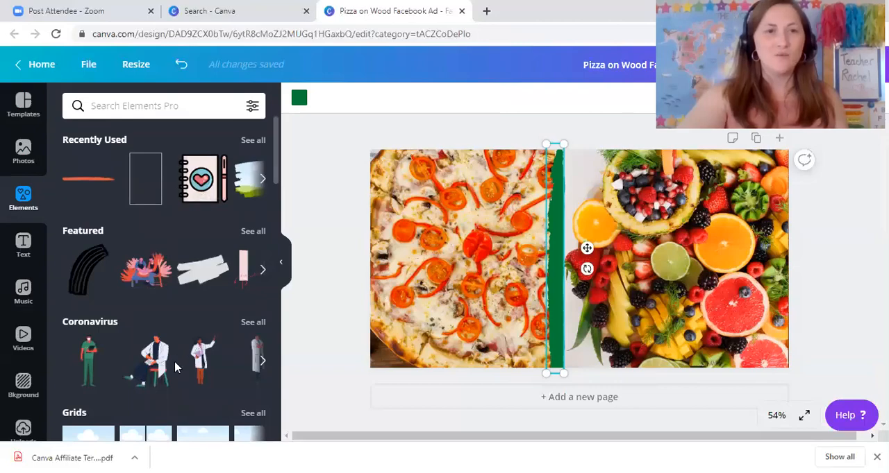
{"action": "scroll", "coordinate": [174, 368], "scroll_direction": "down", "scroll_amount": 3}
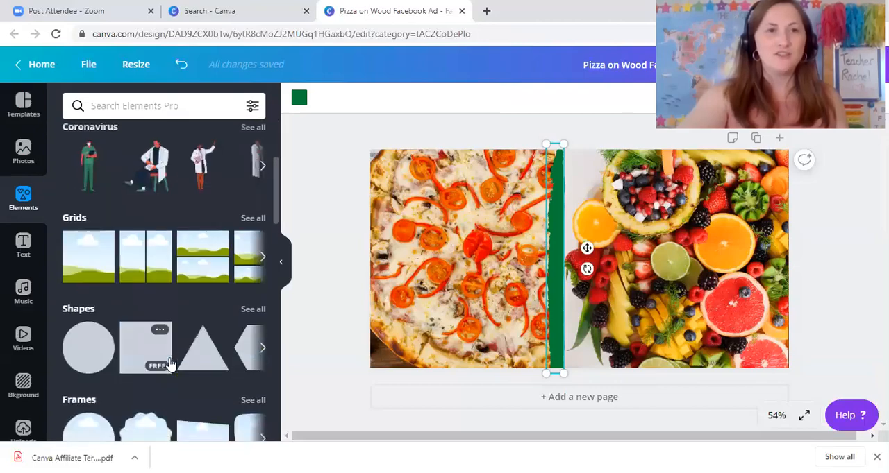
{"action": "left_click", "coordinate": [252, 311]}
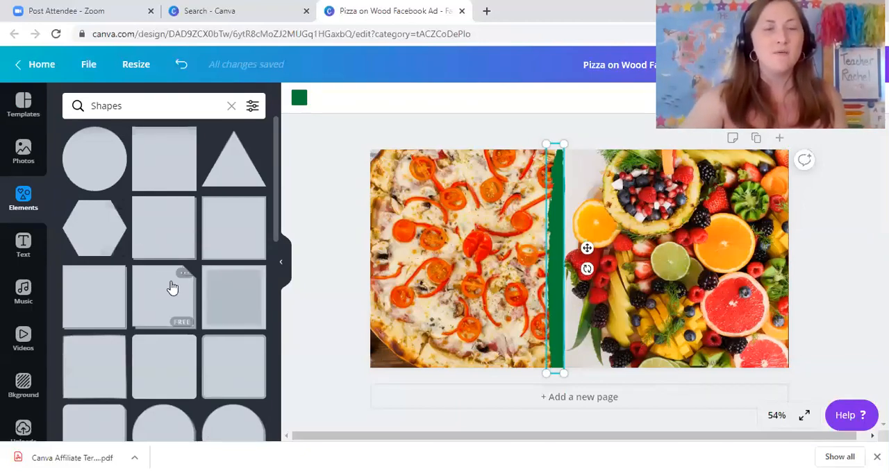
{"action": "scroll", "coordinate": [159, 291], "scroll_direction": "down", "scroll_amount": 4}
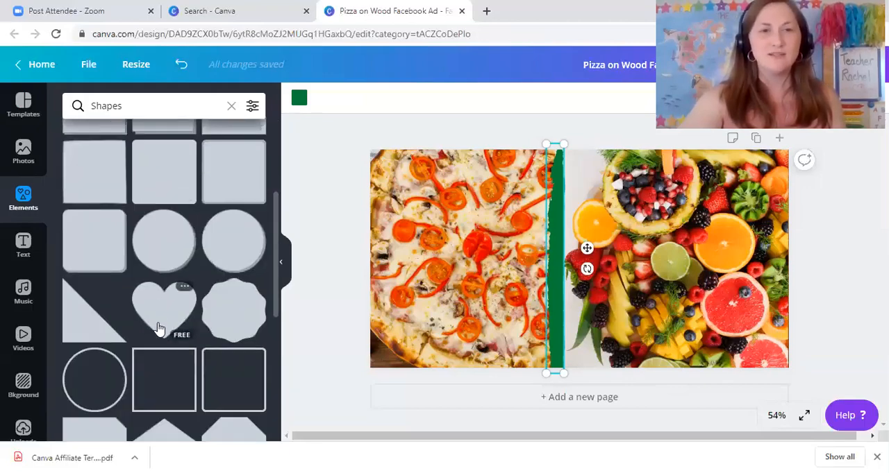
{"action": "scroll", "coordinate": [165, 309], "scroll_direction": "down", "scroll_amount": 2}
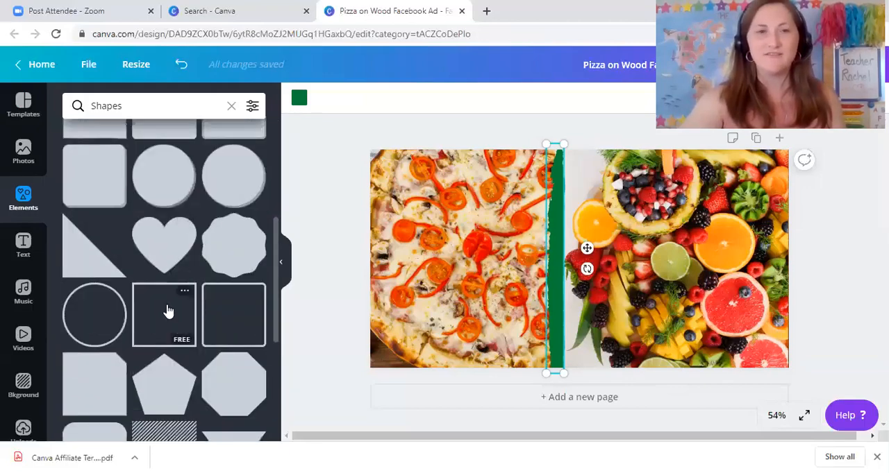
{"action": "left_click", "coordinate": [167, 311]}
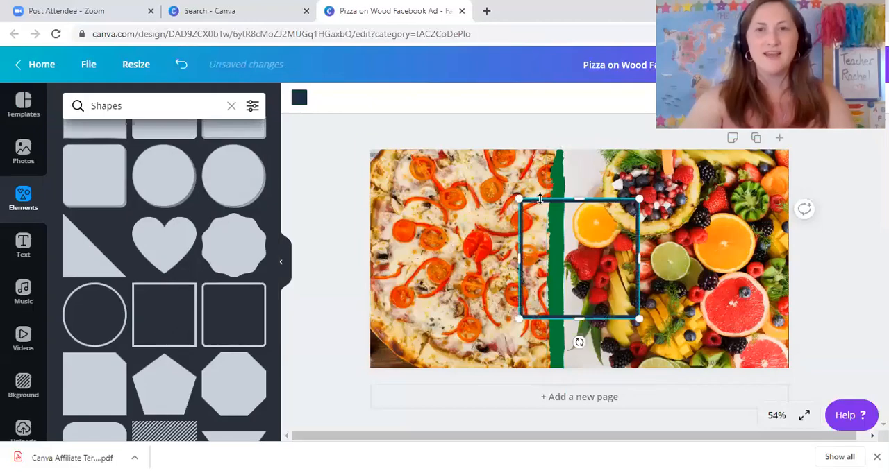
{"action": "left_click", "coordinate": [299, 98]}
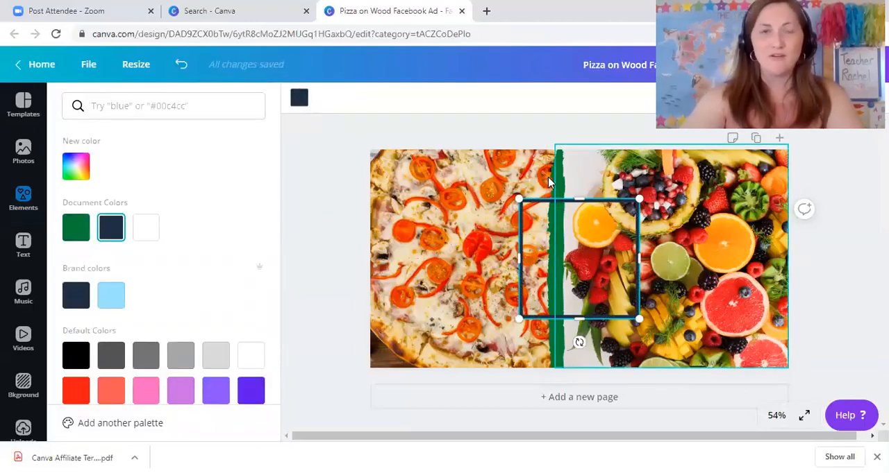
{"action": "left_click", "coordinate": [76, 229]}
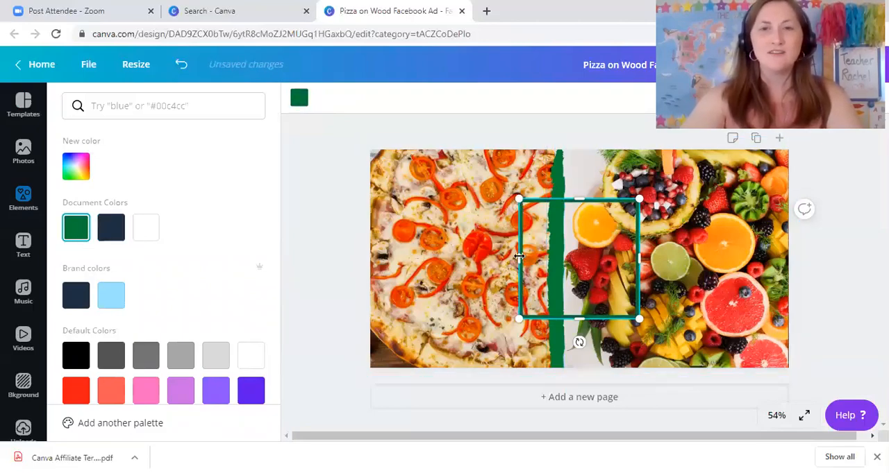
Stretch all four sides of the green square outline to the ad's edges so it frames the whole design
{"action": "left_click_drag", "start_coordinate": [380, 256], "coordinate": [368, 255]}
{"action": "left_click_drag", "start_coordinate": [505, 202], "coordinate": [498, 154]}
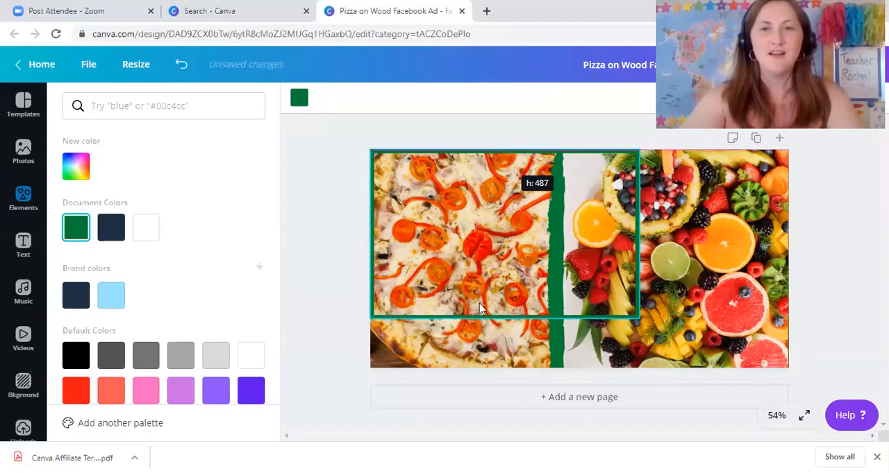
{"action": "left_click_drag", "start_coordinate": [506, 319], "coordinate": [516, 366]}
{"action": "left_click_drag", "start_coordinate": [675, 252], "coordinate": [787, 257]}
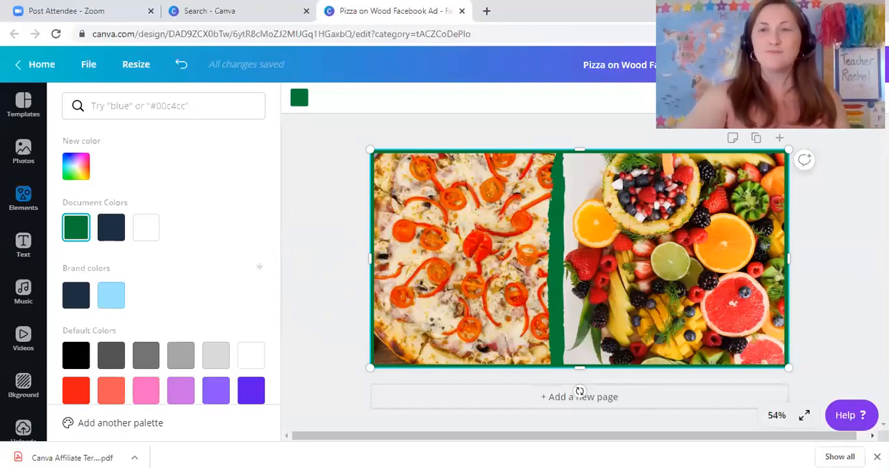
Download the finished ad as a PNG at size 1 and return to the design
{"action": "left_click", "coordinate": [870, 65]}
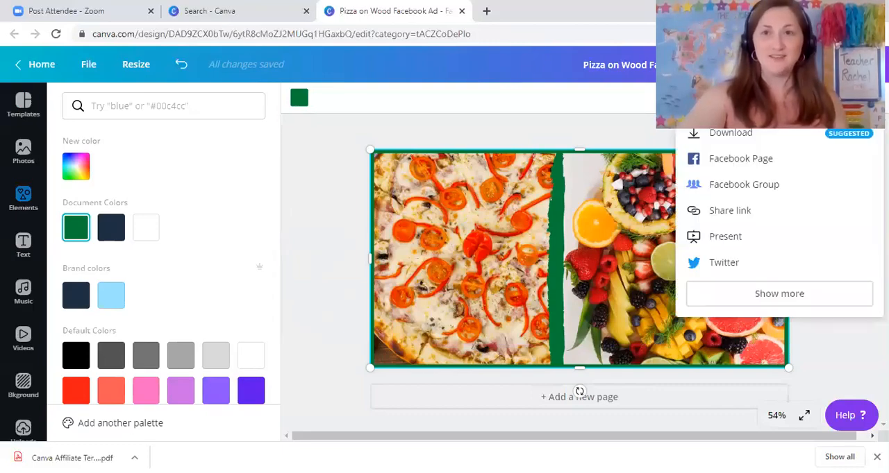
{"action": "left_click", "coordinate": [767, 136]}
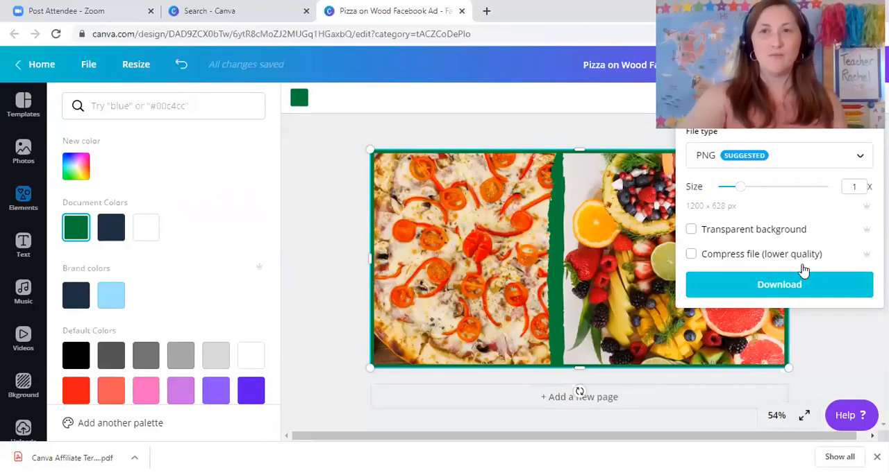
{"action": "left_click", "coordinate": [789, 288]}
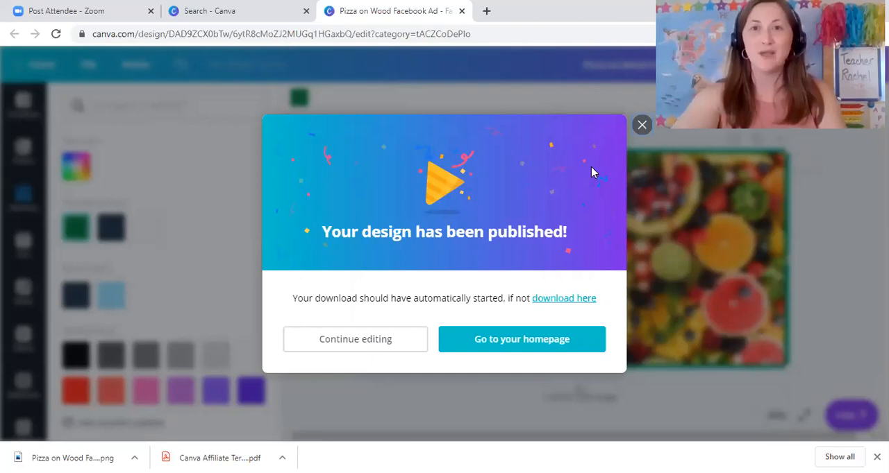
{"action": "left_click", "coordinate": [640, 126]}
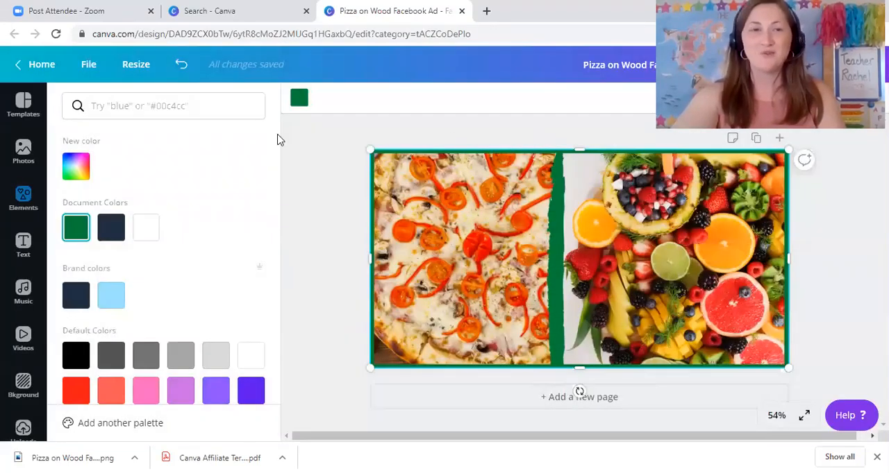
{"action": "left_click", "coordinate": [25, 111]}
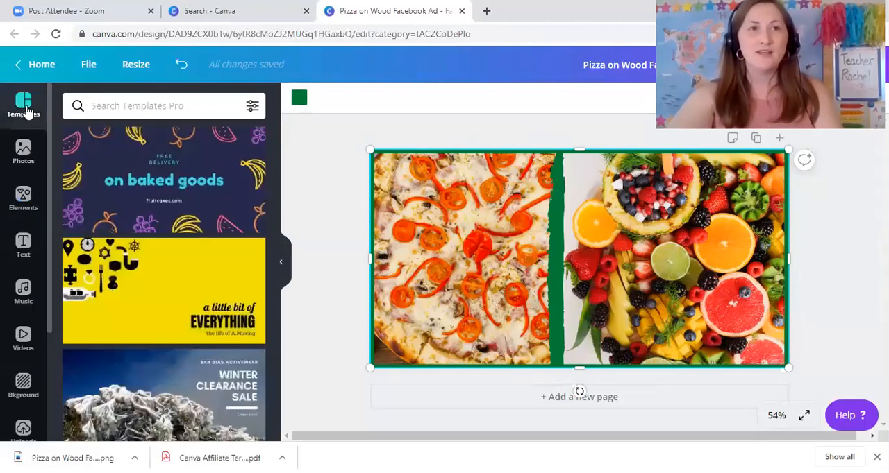
{"action": "left_click", "coordinate": [21, 159]}
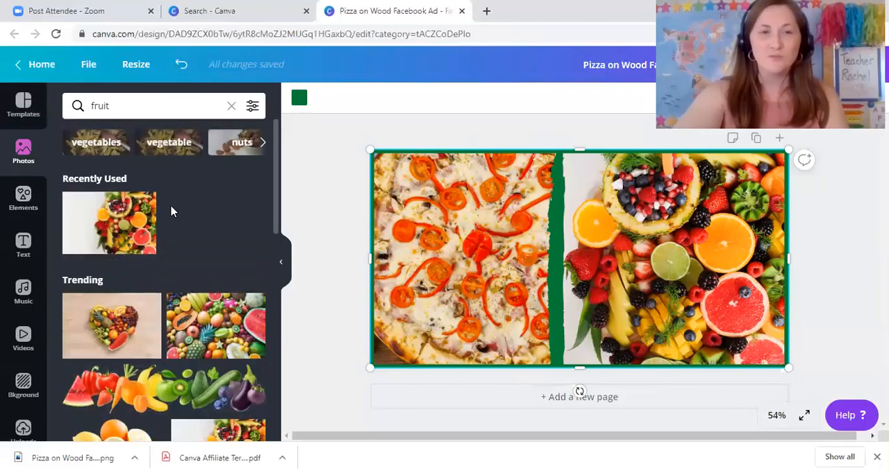
{"action": "scroll", "coordinate": [159, 279], "scroll_direction": "down", "scroll_amount": 5}
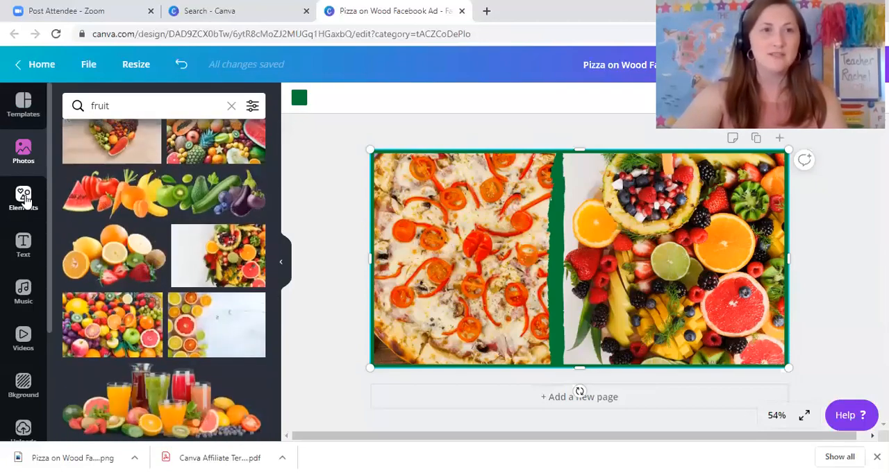
{"action": "left_click", "coordinate": [23, 198]}
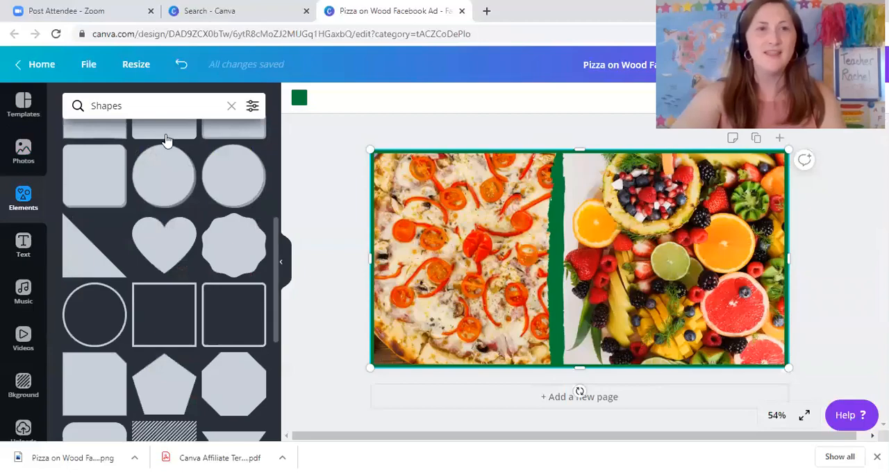
{"action": "left_click", "coordinate": [24, 249]}
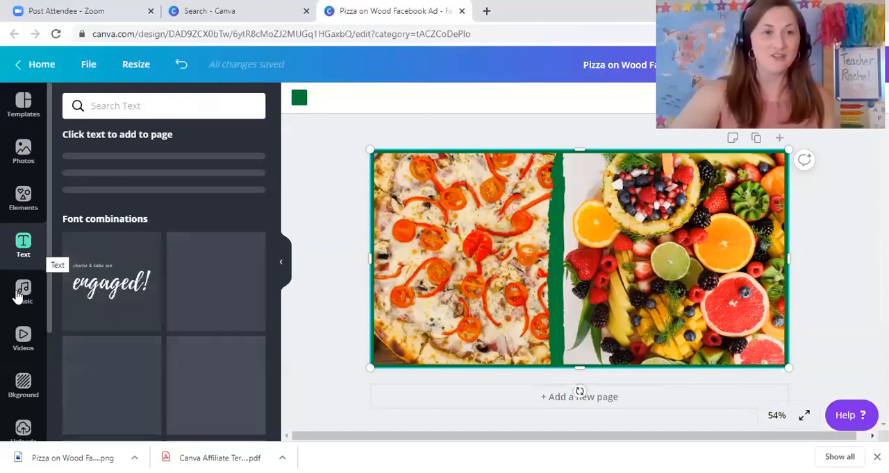
Look over the available videos and browse the background collections from Landscapes and Patterns down to Textures and Flowers
{"action": "left_click", "coordinate": [24, 338]}
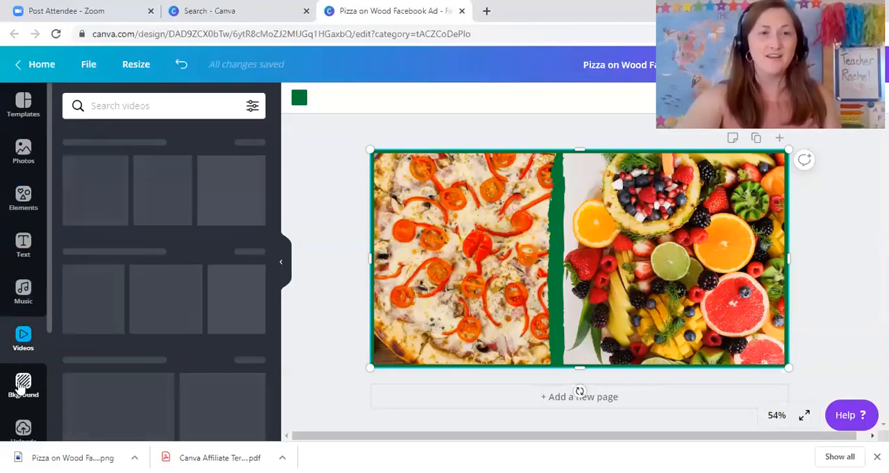
{"action": "left_click", "coordinate": [25, 389]}
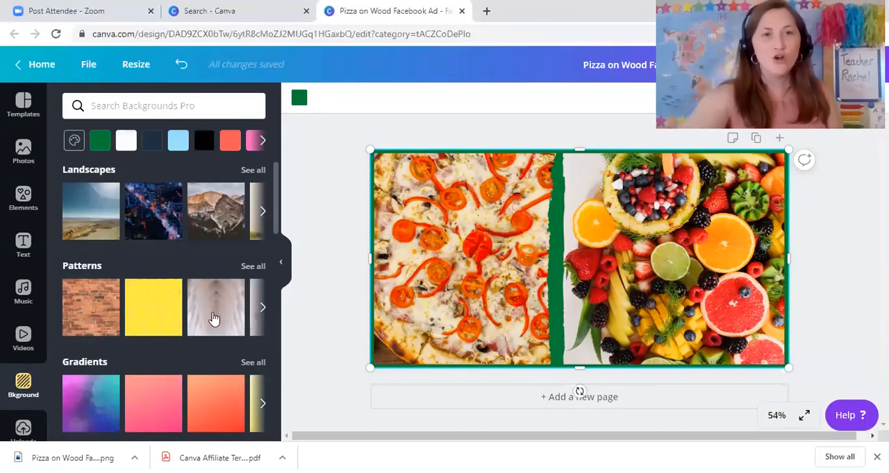
{"action": "scroll", "coordinate": [172, 322], "scroll_direction": "down", "scroll_amount": 2}
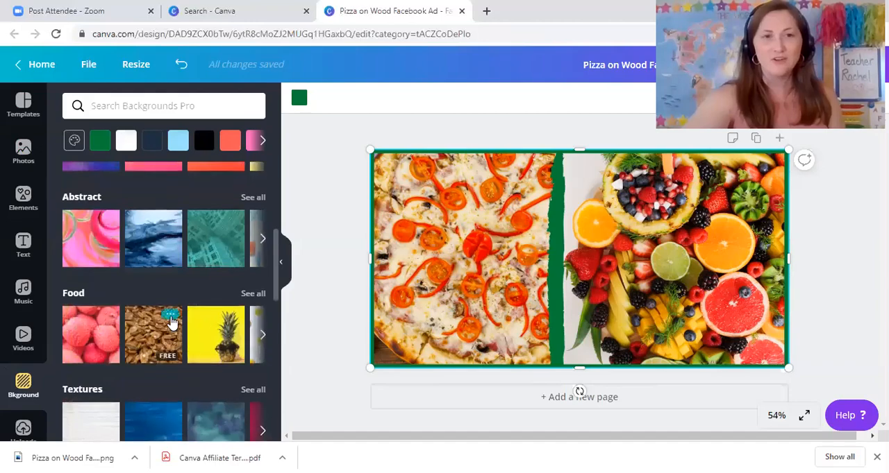
{"action": "scroll", "coordinate": [171, 319], "scroll_direction": "down", "scroll_amount": 2}
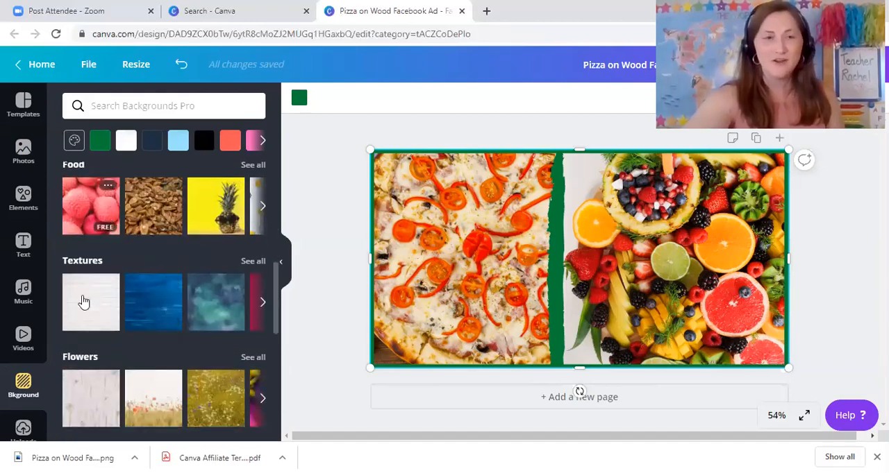
{"action": "scroll", "coordinate": [25, 361], "scroll_direction": "down", "scroll_amount": 2}
Look over the previously uploaded images, and return to the template collection
{"action": "scroll", "coordinate": [25, 326], "scroll_direction": "down", "scroll_amount": 1}
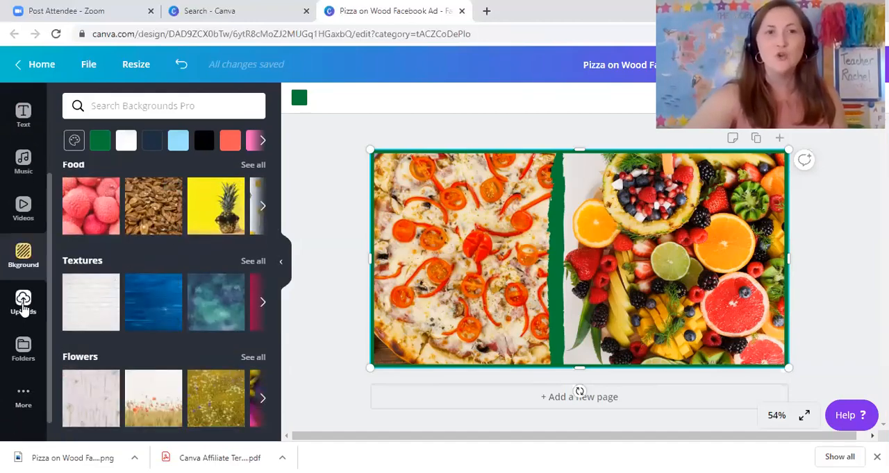
{"action": "left_click", "coordinate": [24, 306]}
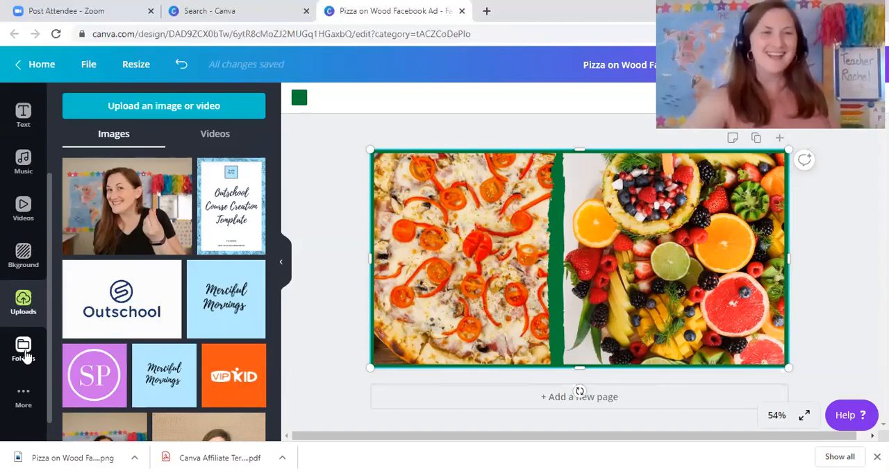
{"action": "scroll", "coordinate": [13, 188], "scroll_direction": "up", "scroll_amount": 2}
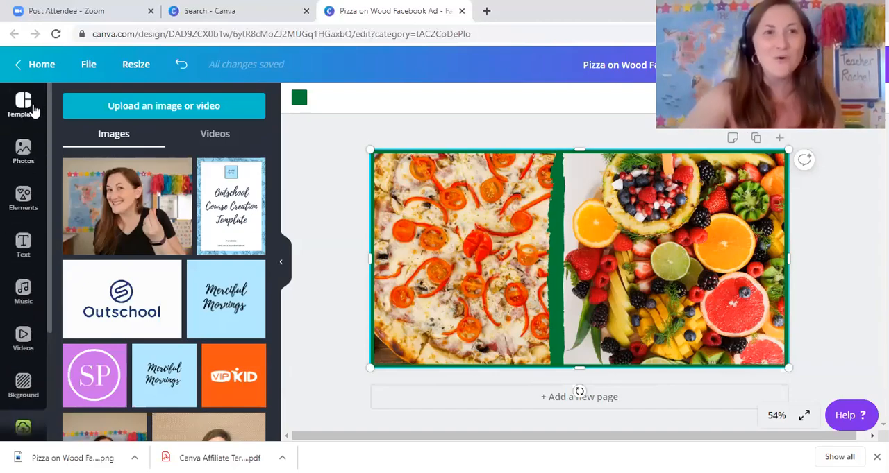
{"action": "left_click", "coordinate": [37, 115]}
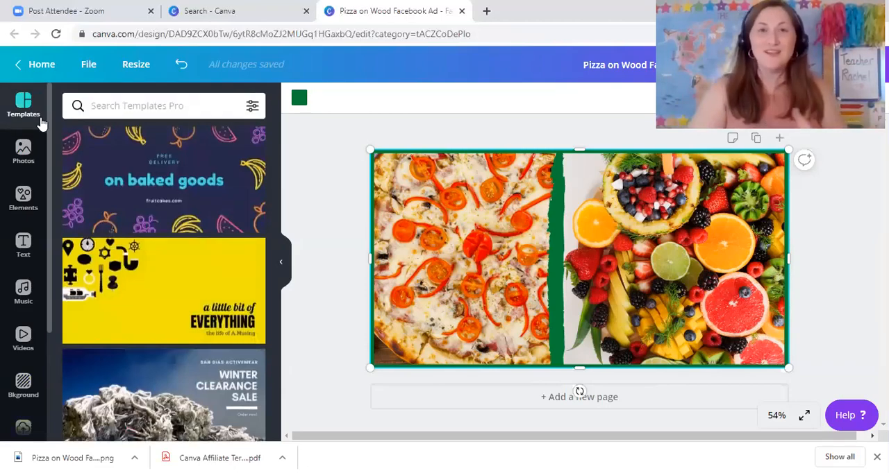